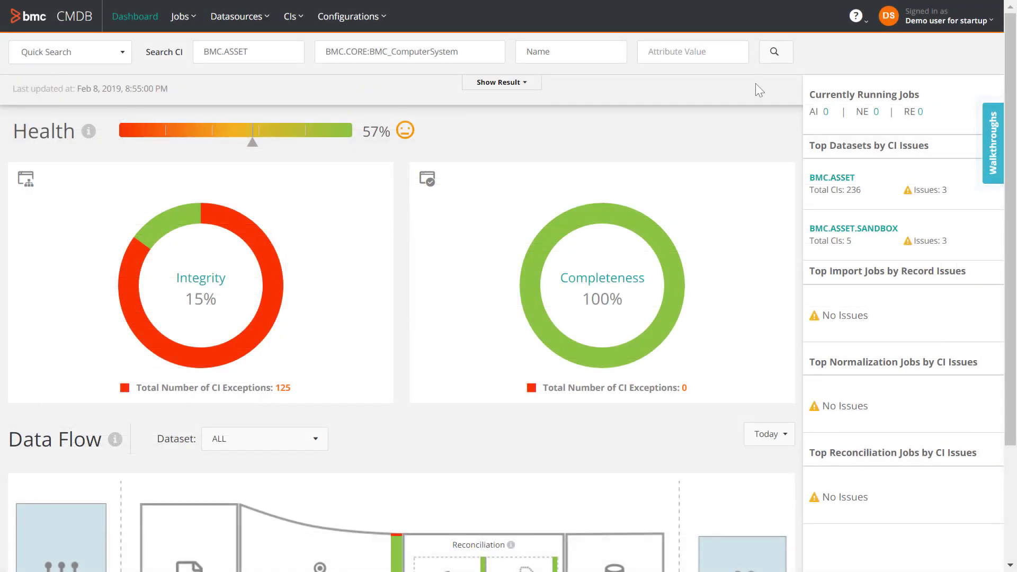
- After checking the BMC_ComputerSystem_SRC CI, filter Archive Manager by 'computer' and select BMC.CORE:BMC_ComputerSystem
left_click(775, 54)
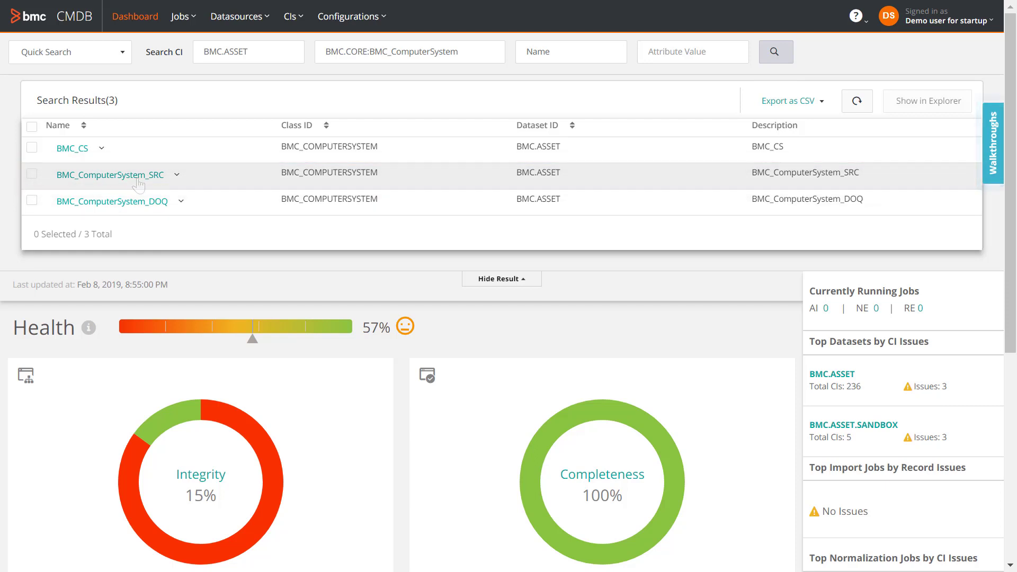
left_click(139, 183)
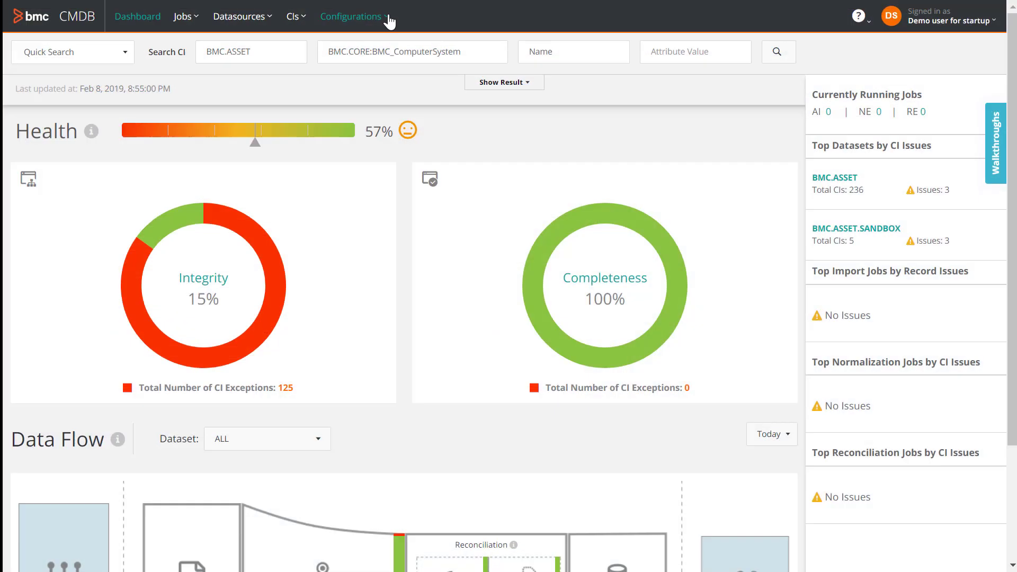
left_click(389, 20)
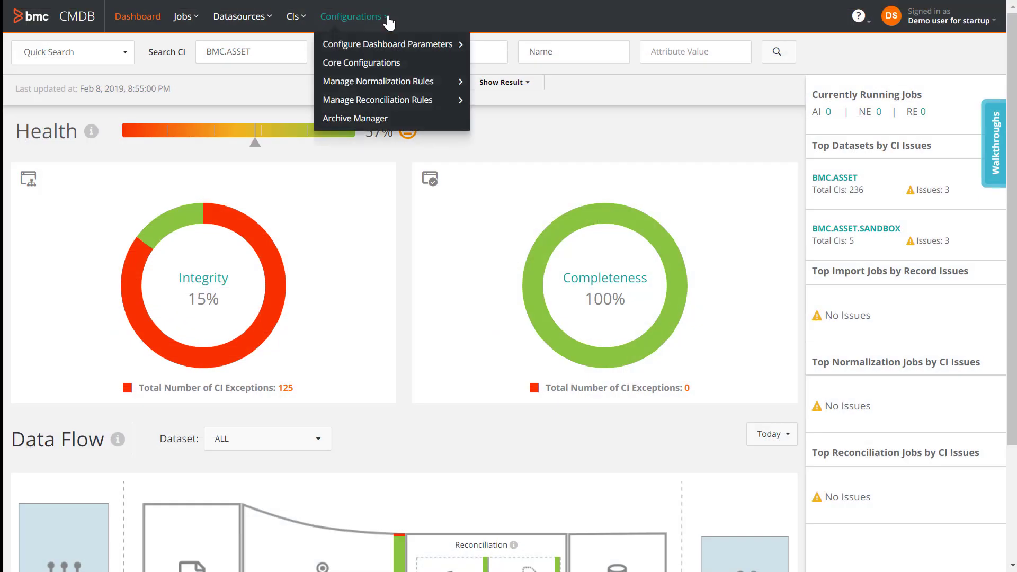
left_click(363, 117)
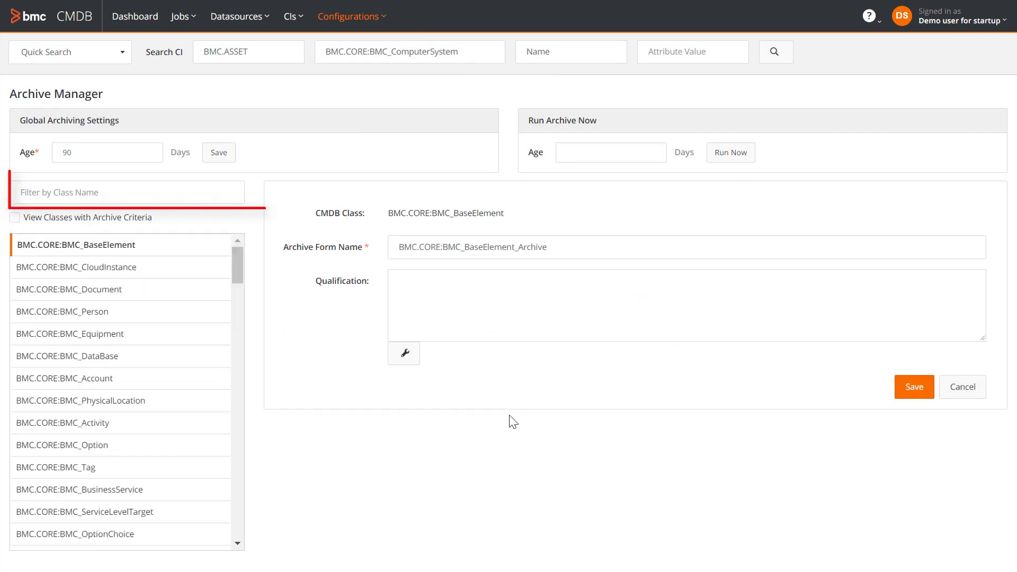
left_click(88, 193)
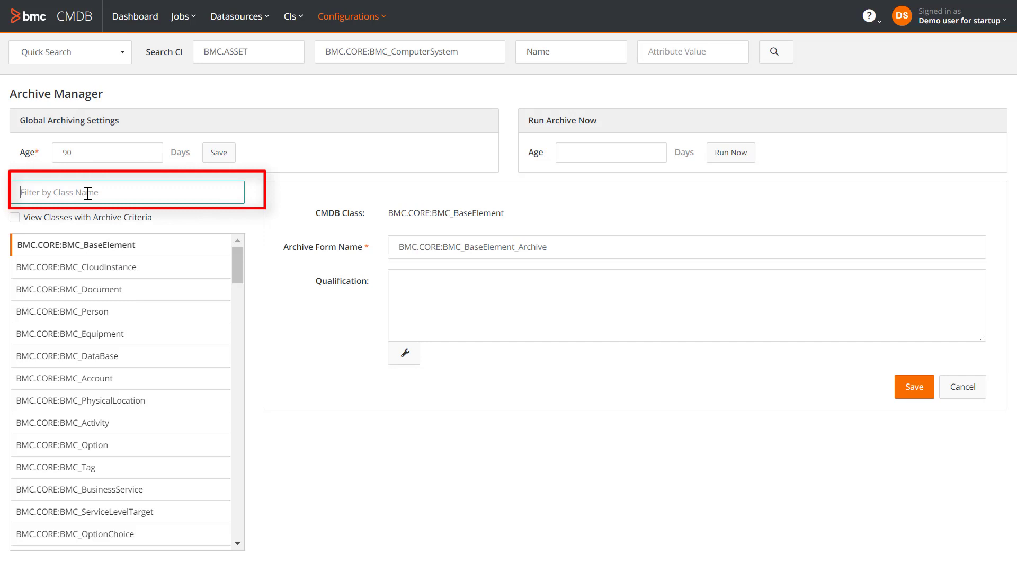
type("computer")
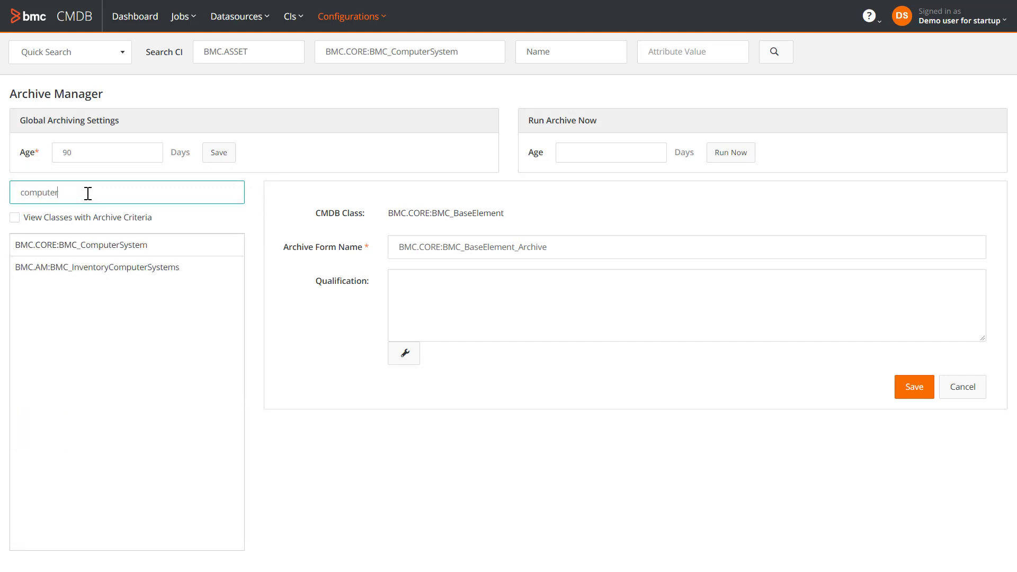
left_click(76, 253)
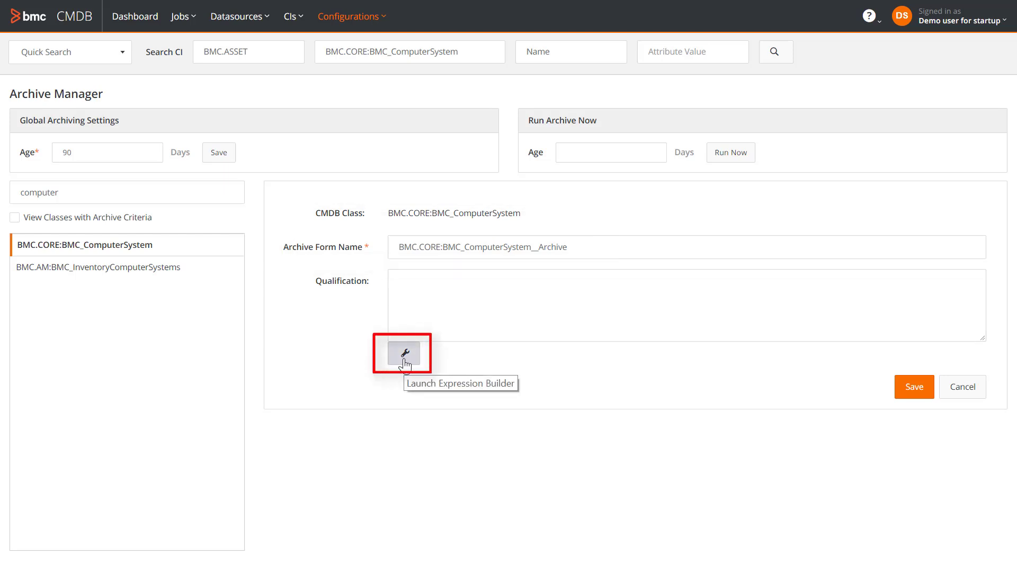
- In the qualification builder, enable manual editing and enter AccountID = "Calbro"
left_click(405, 361)
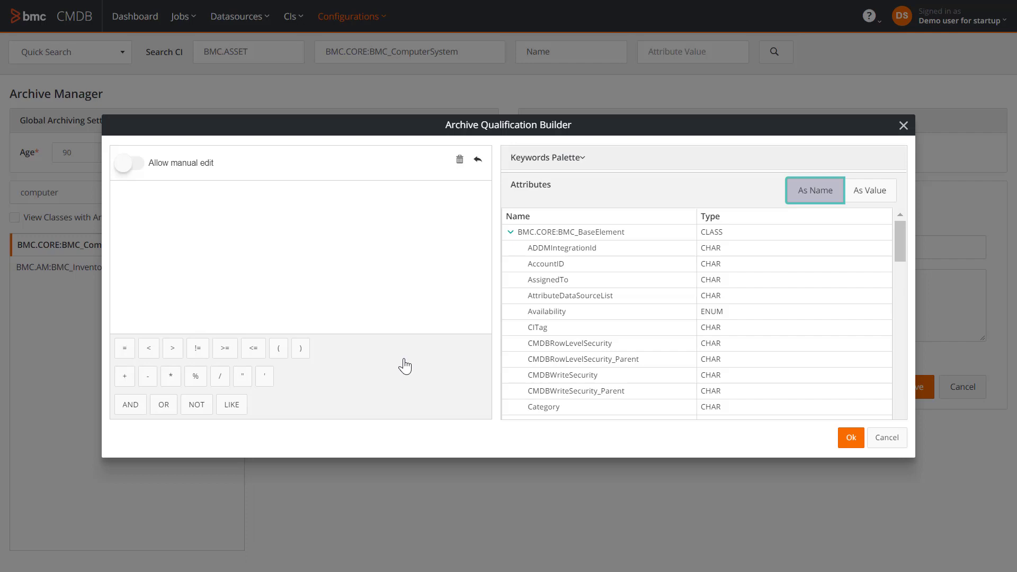
left_click(119, 166)
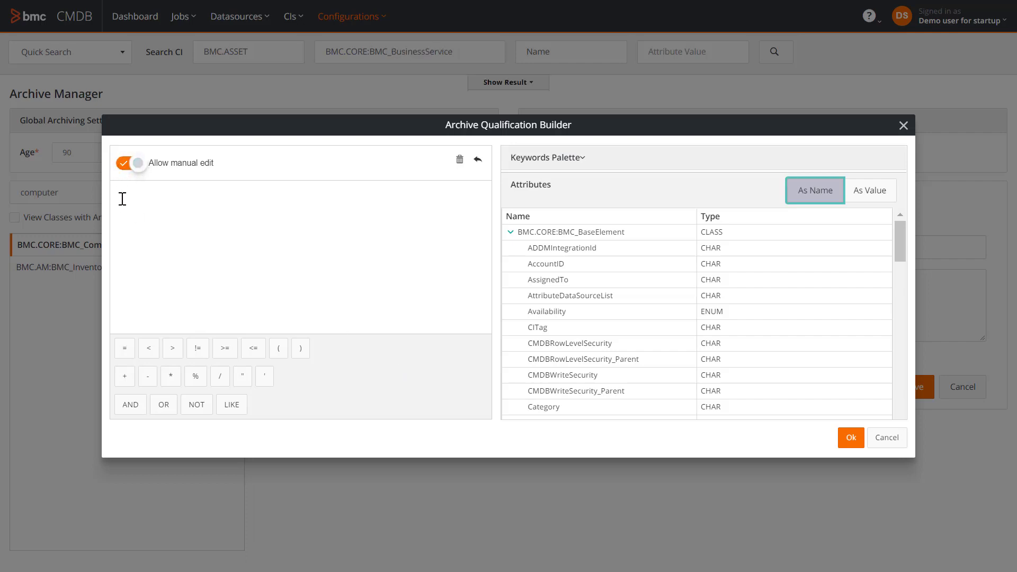
left_click(531, 268)
left_click(125, 350)
type("\"Calbro\"")
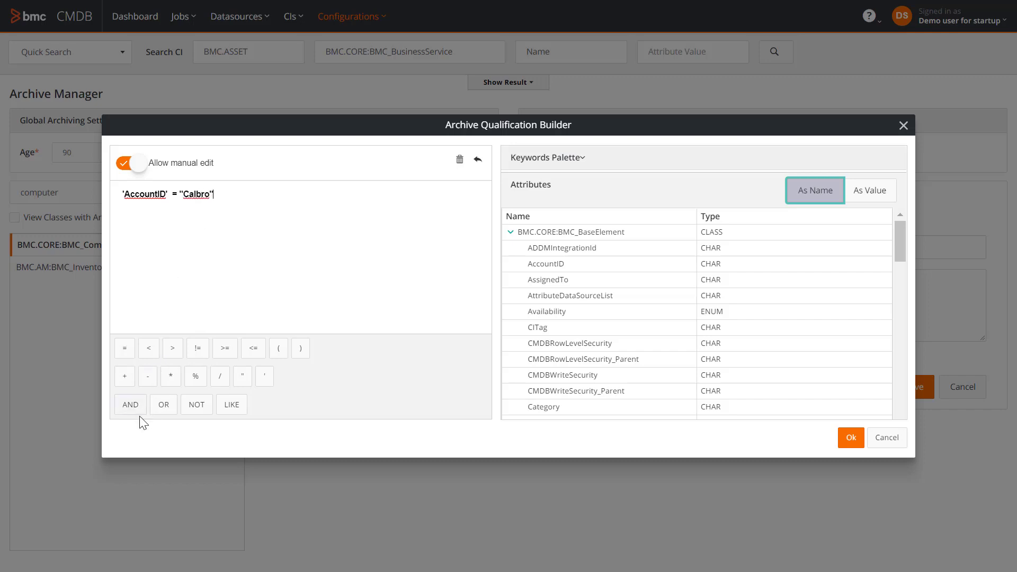
- Append AND DatasetId = "BMC.ASSET" to the qualification and turn manual editing off
left_click(131, 404)
scroll(629, 371, "down", 3)
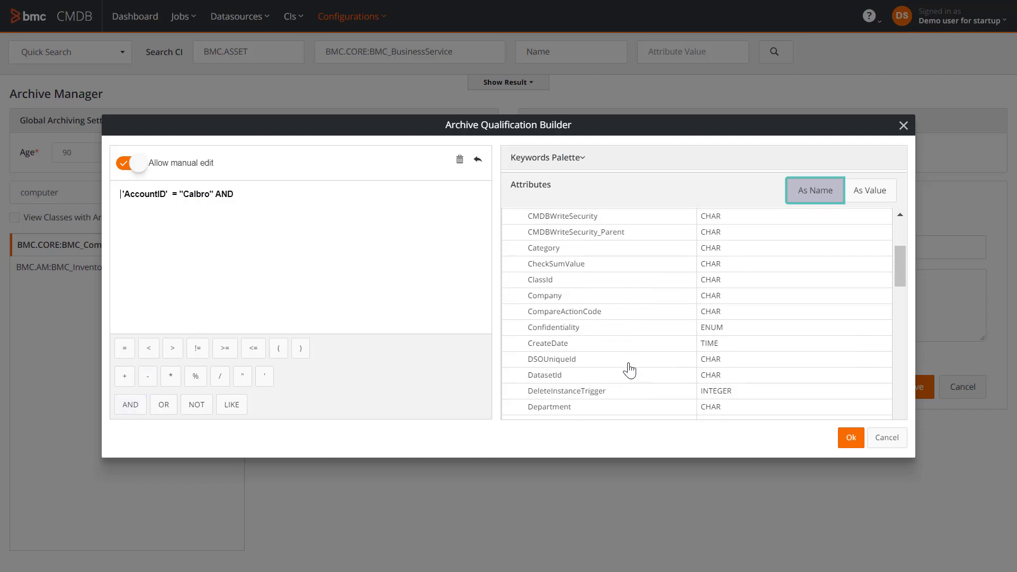
left_click(591, 375)
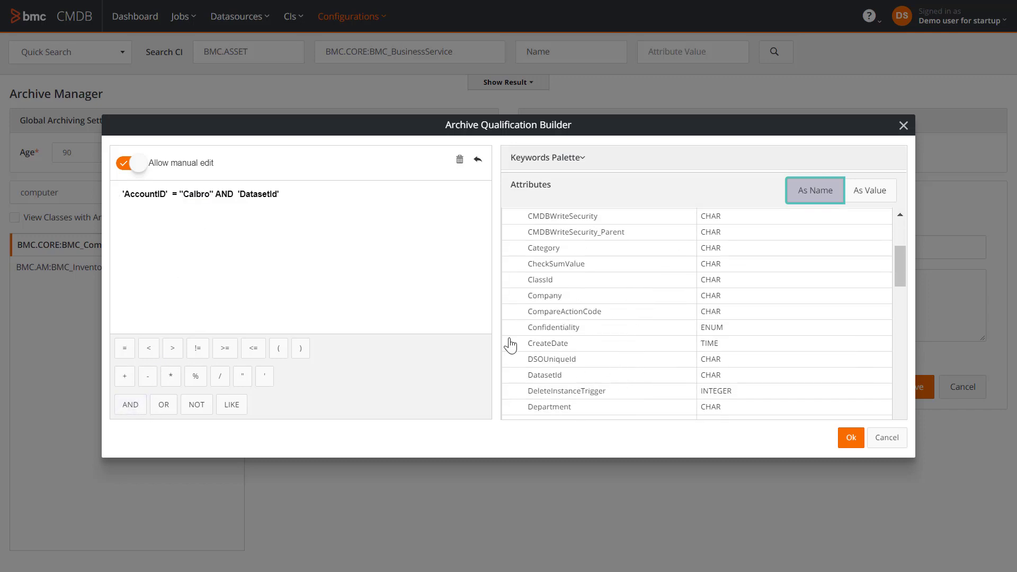
left_click(125, 349)
type("\"BMC.A")
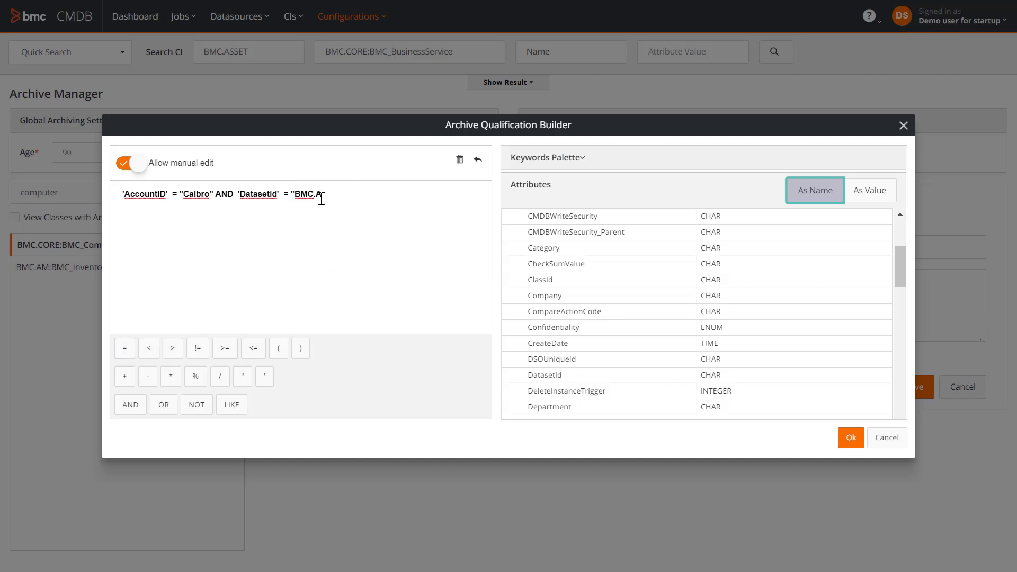
type("SSET\"")
left_click(132, 164)
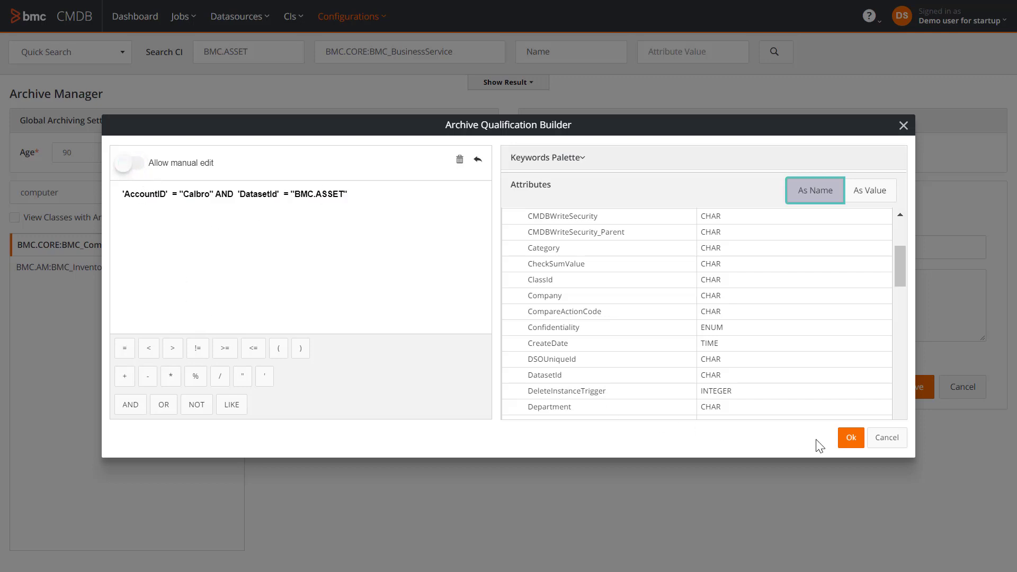
- Apply the AccountID AND DatasetId = "BMC.ASSET" qualification and show only classes with archive criteria
left_click(851, 438)
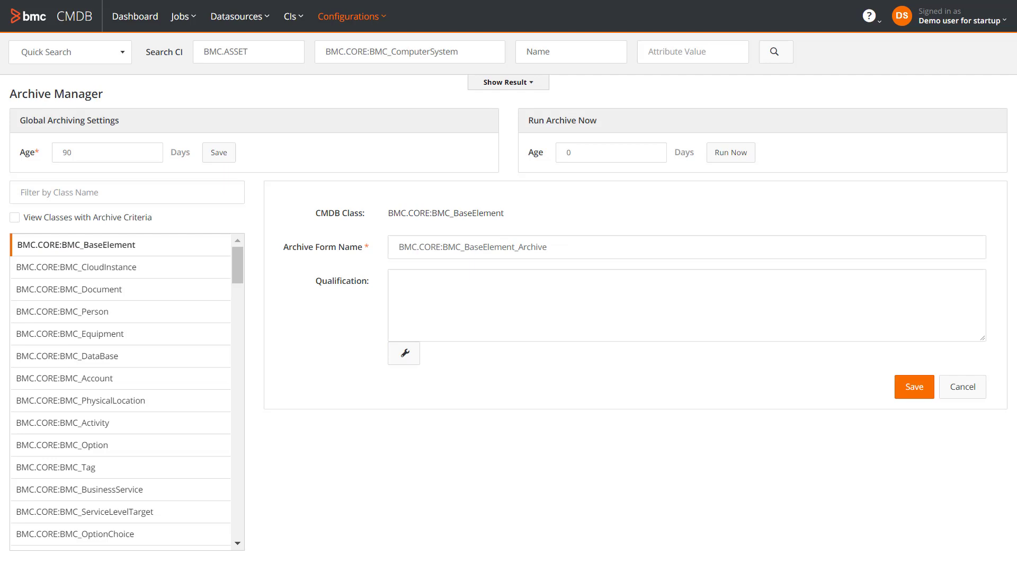
left_click(15, 218)
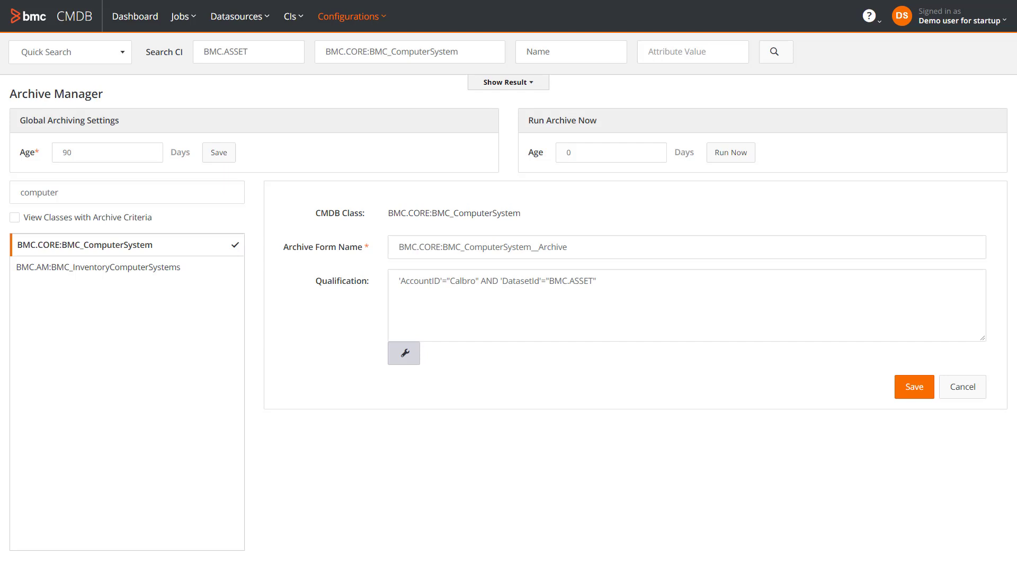
- Save the ComputerSystem qualification, run archiving now with age 0 days, and return to the dashboard
left_click(915, 386)
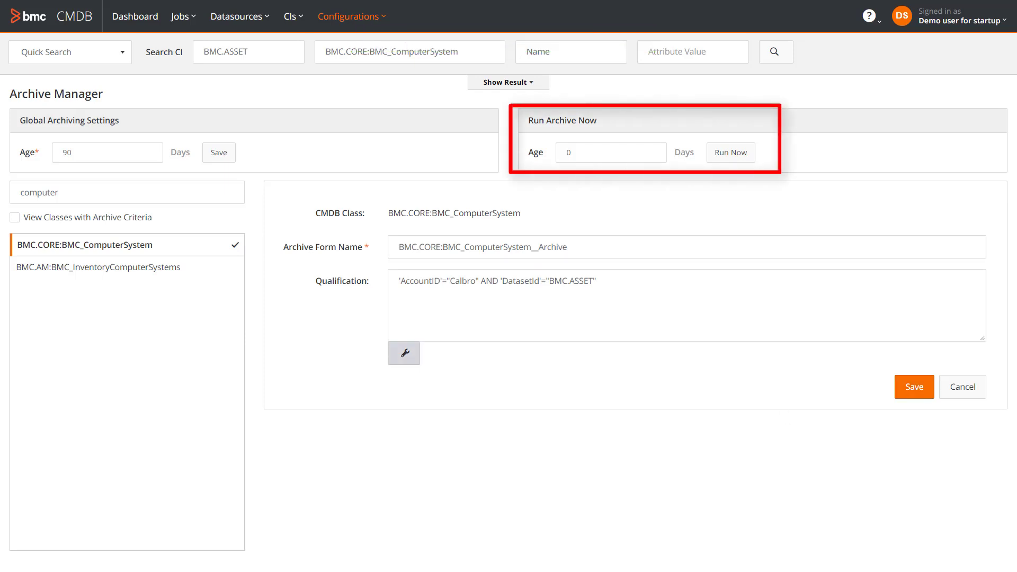
left_click(569, 153)
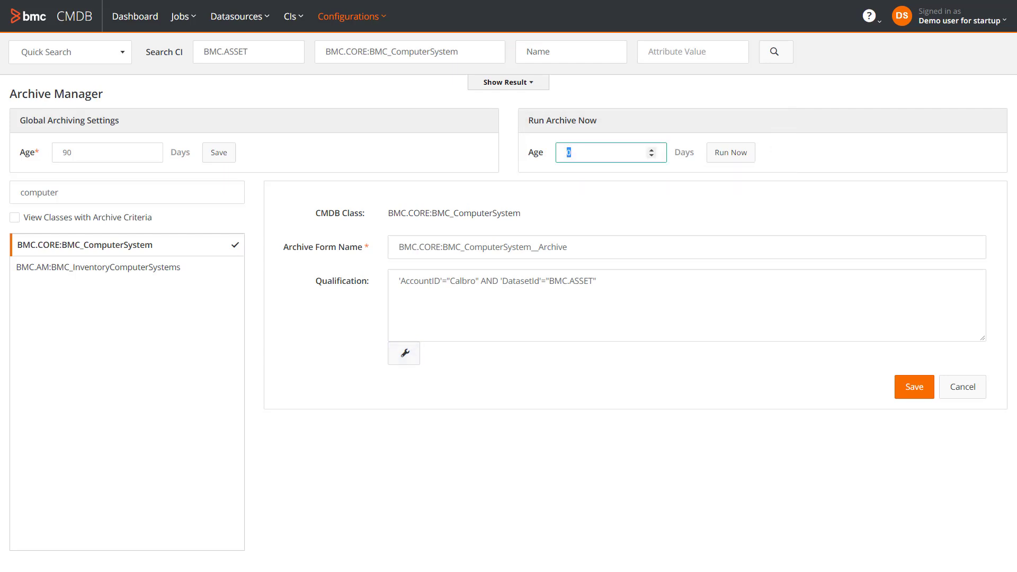
left_click(731, 157)
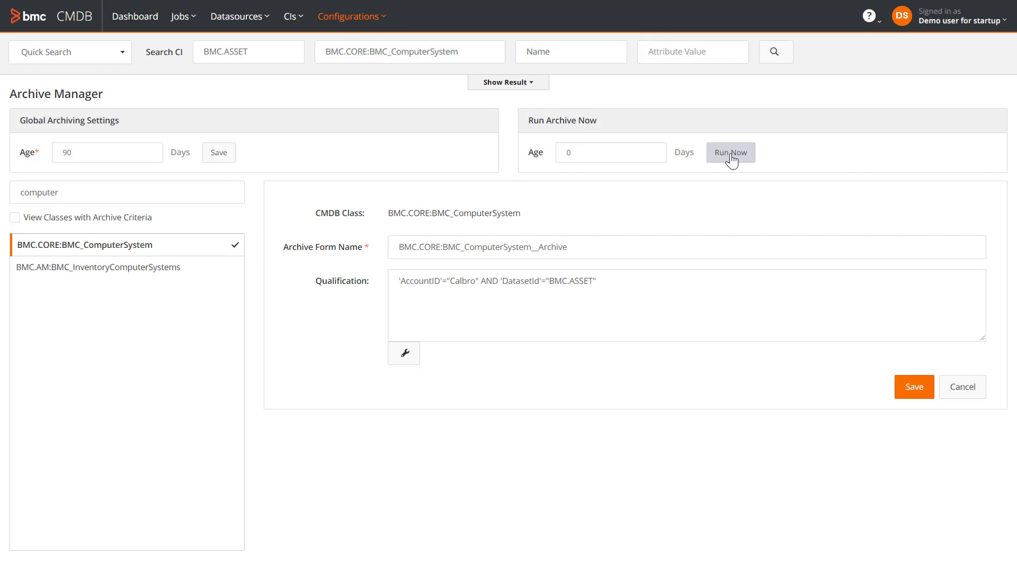
left_click(134, 16)
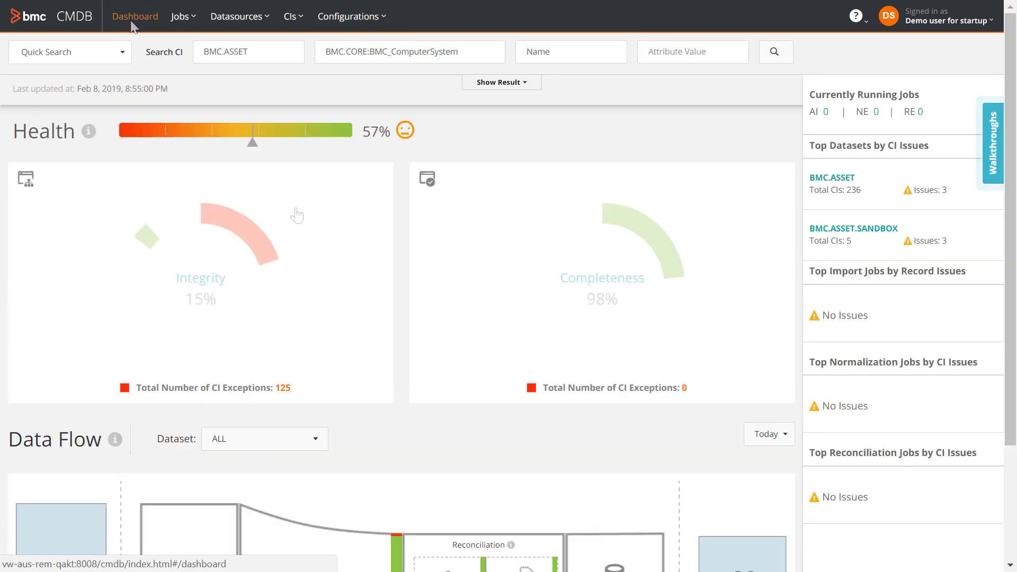
- Search BMC_BaseElement records with DatasetId BMC.ASSET and AccountID Calbro, then open BMC_ComputerSystem_SRC
left_click(773, 59)
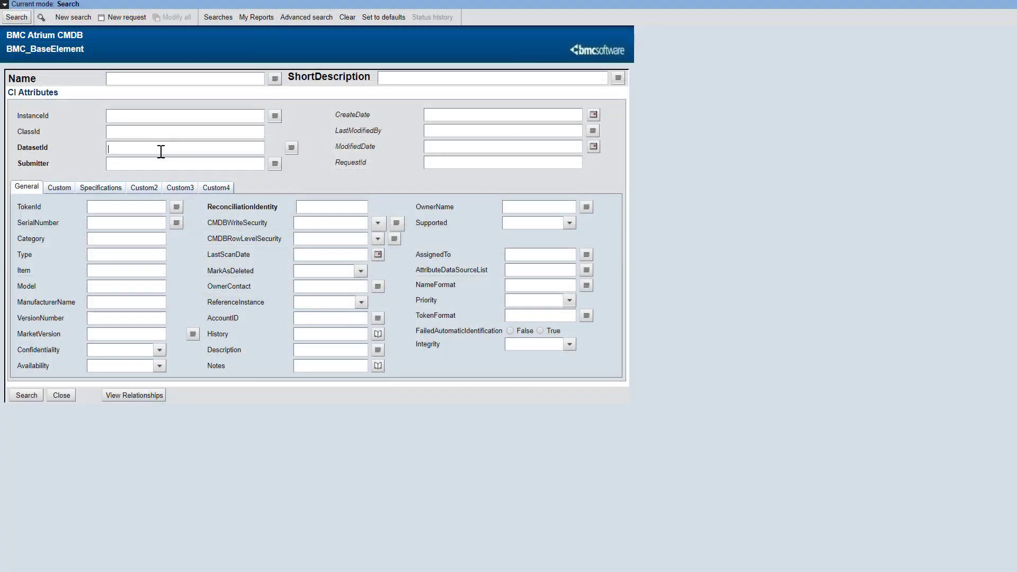
type("BMC ASSET")
left_click(308, 325)
type("Calbro")
left_click(14, 17)
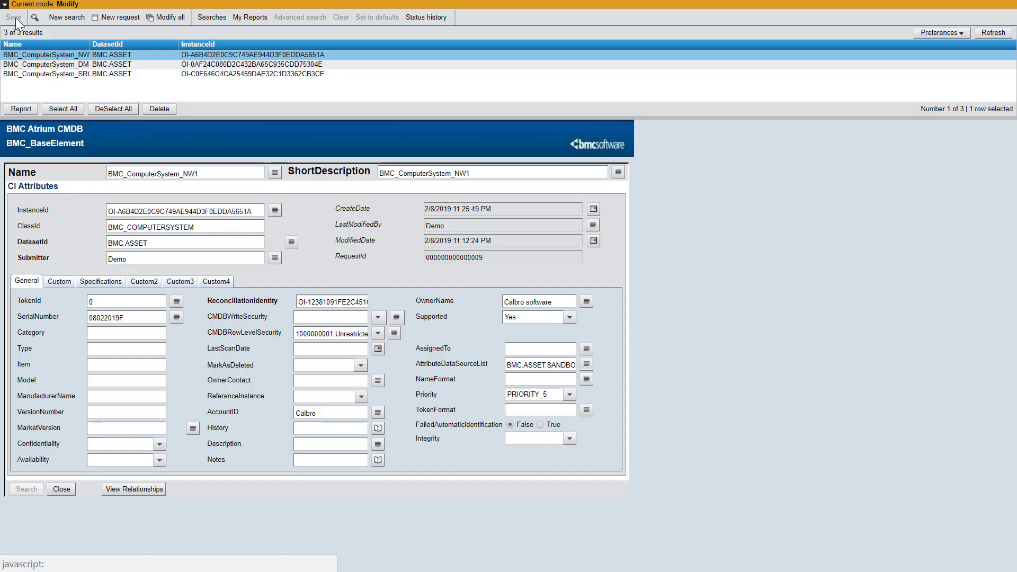
left_click(55, 73)
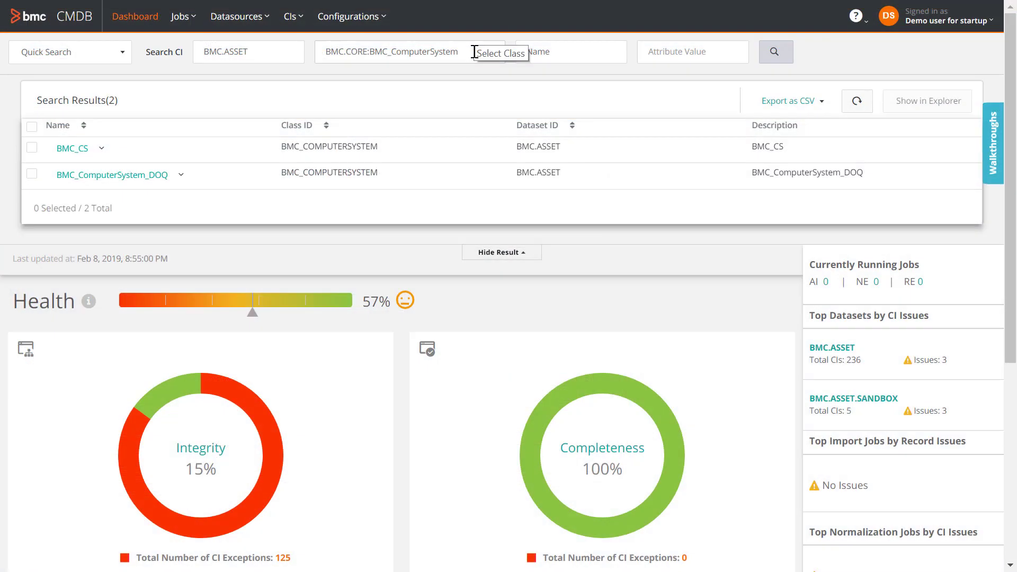
- Change the search class to BMC.CORE:BMC_BusinessService and run the BMC.ASSET search
triple_click(473, 55)
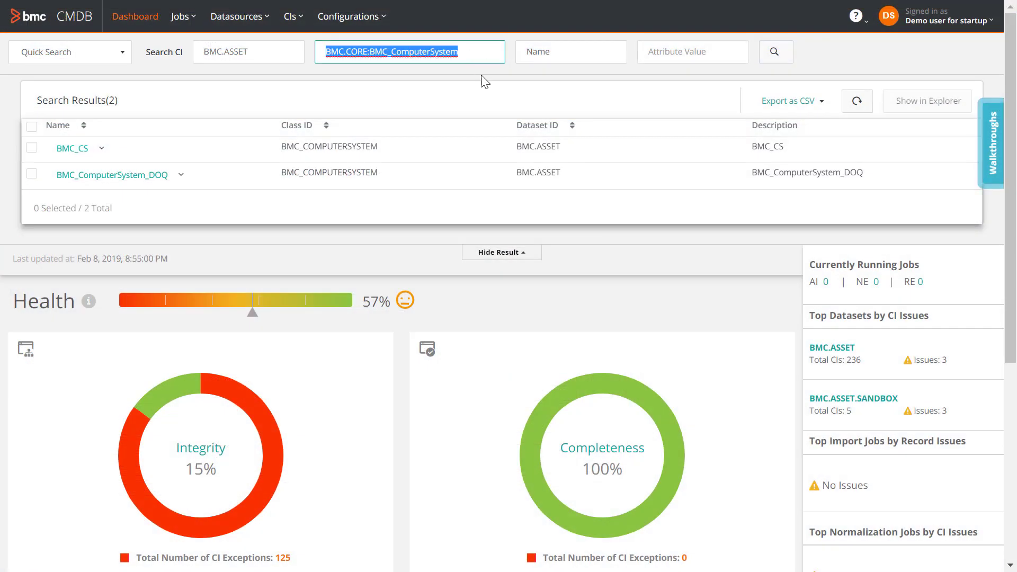
type("business")
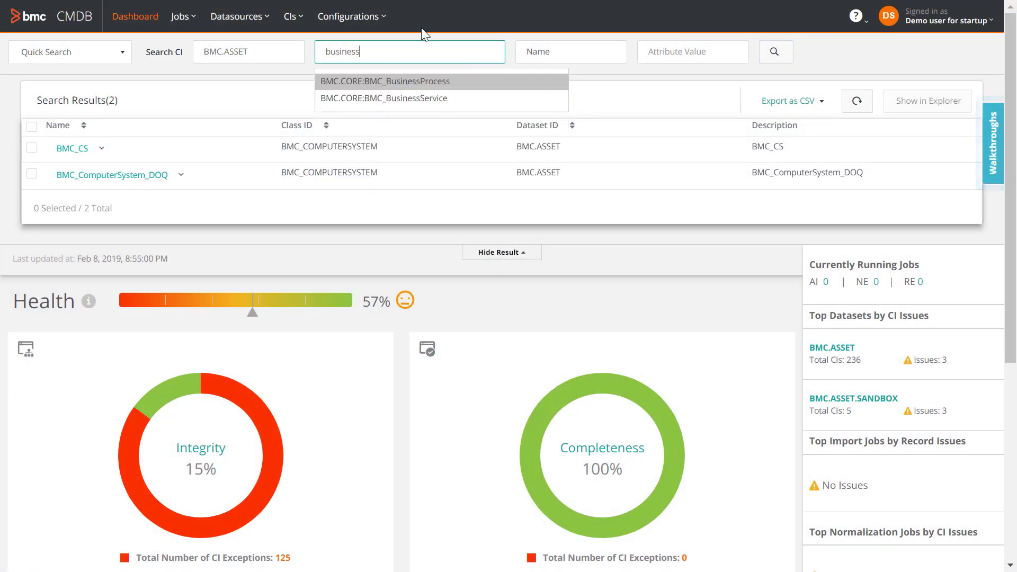
left_click(419, 104)
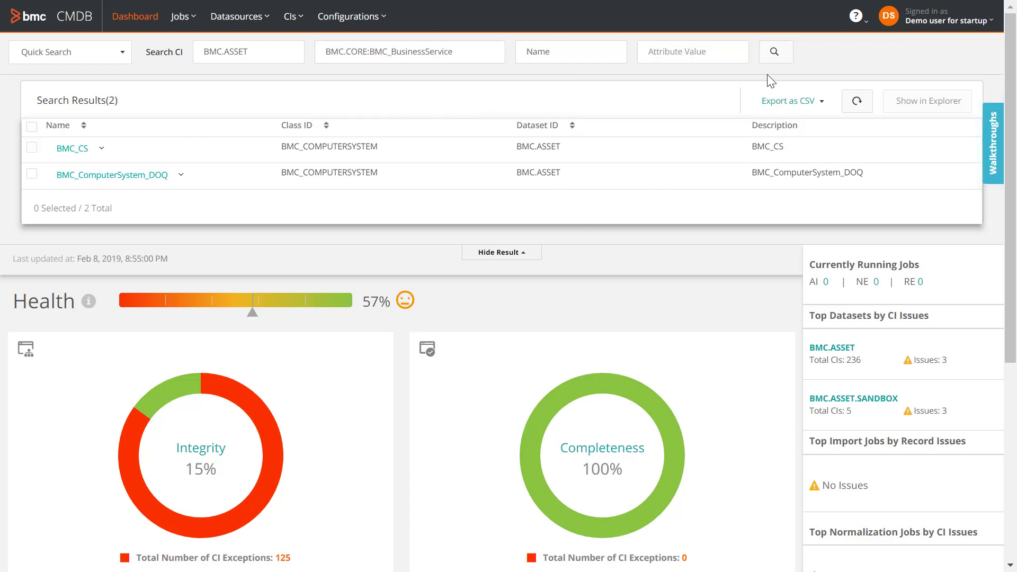
left_click(774, 53)
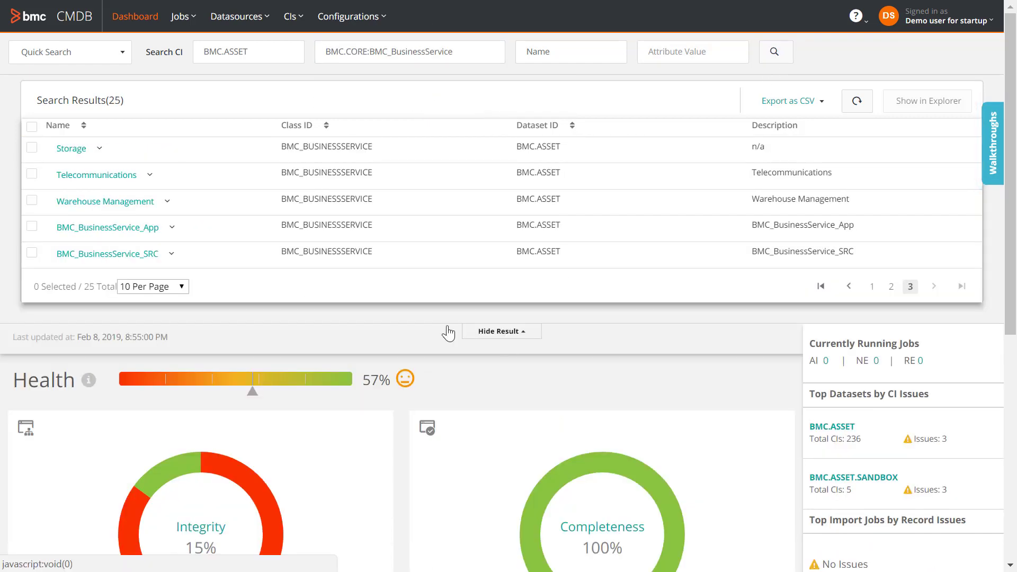